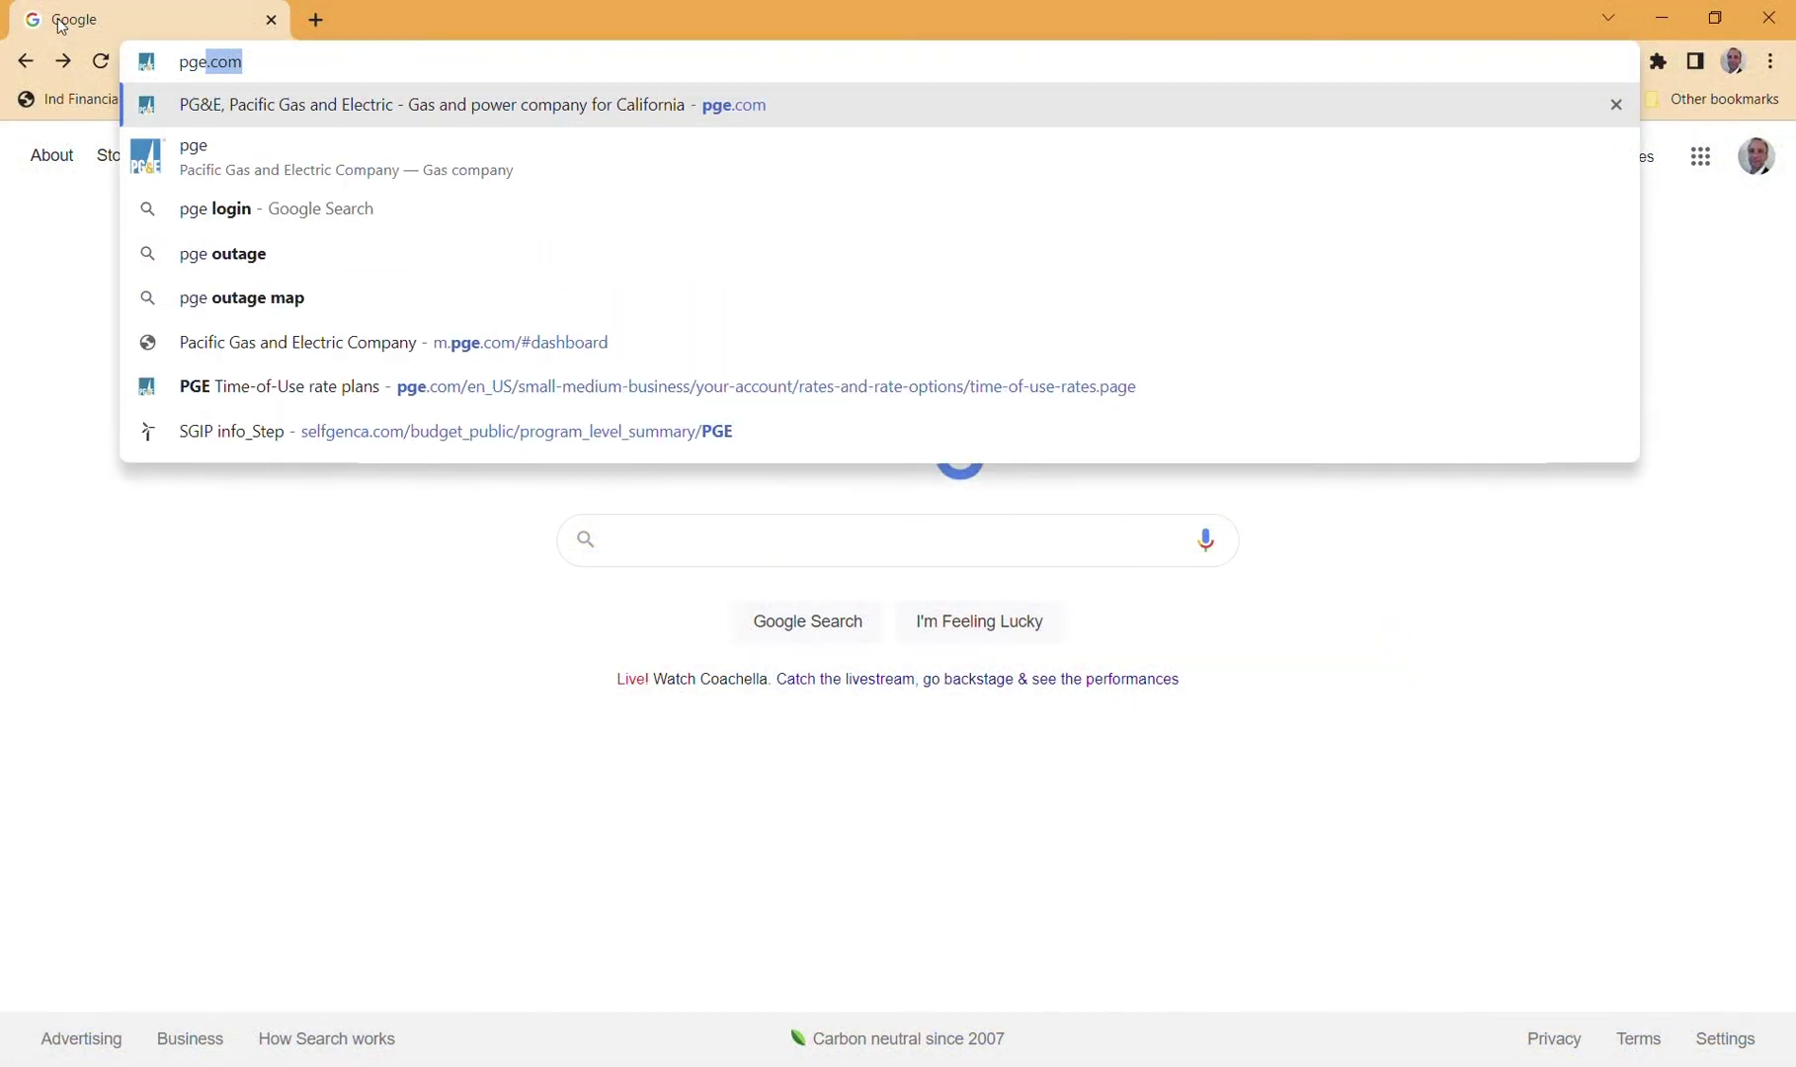
{"action": "type", "text": ".com"}
Load pge.com and sign in to the PG&E account with the filled-in credentials.
{"action": "key", "text": "Return"}
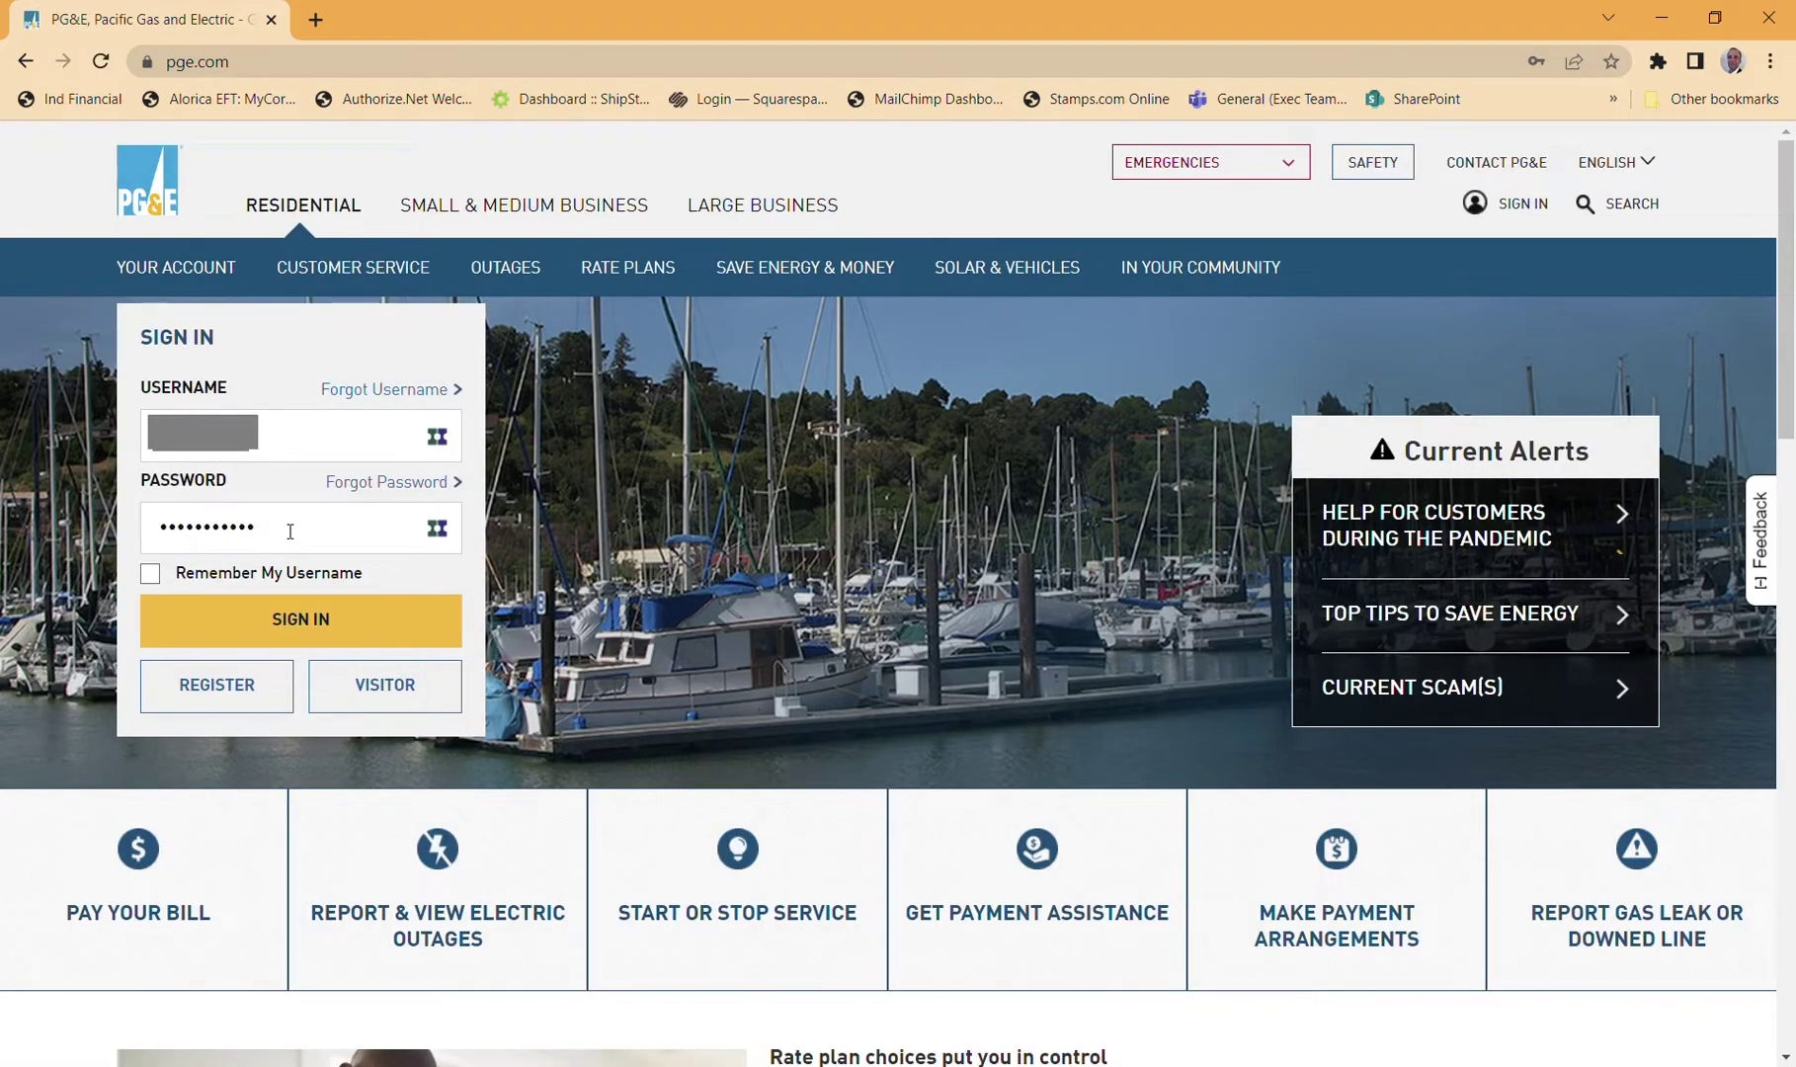
{"action": "left_click", "coordinate": [227, 624]}
{"action": "left_click", "coordinate": [218, 683]}
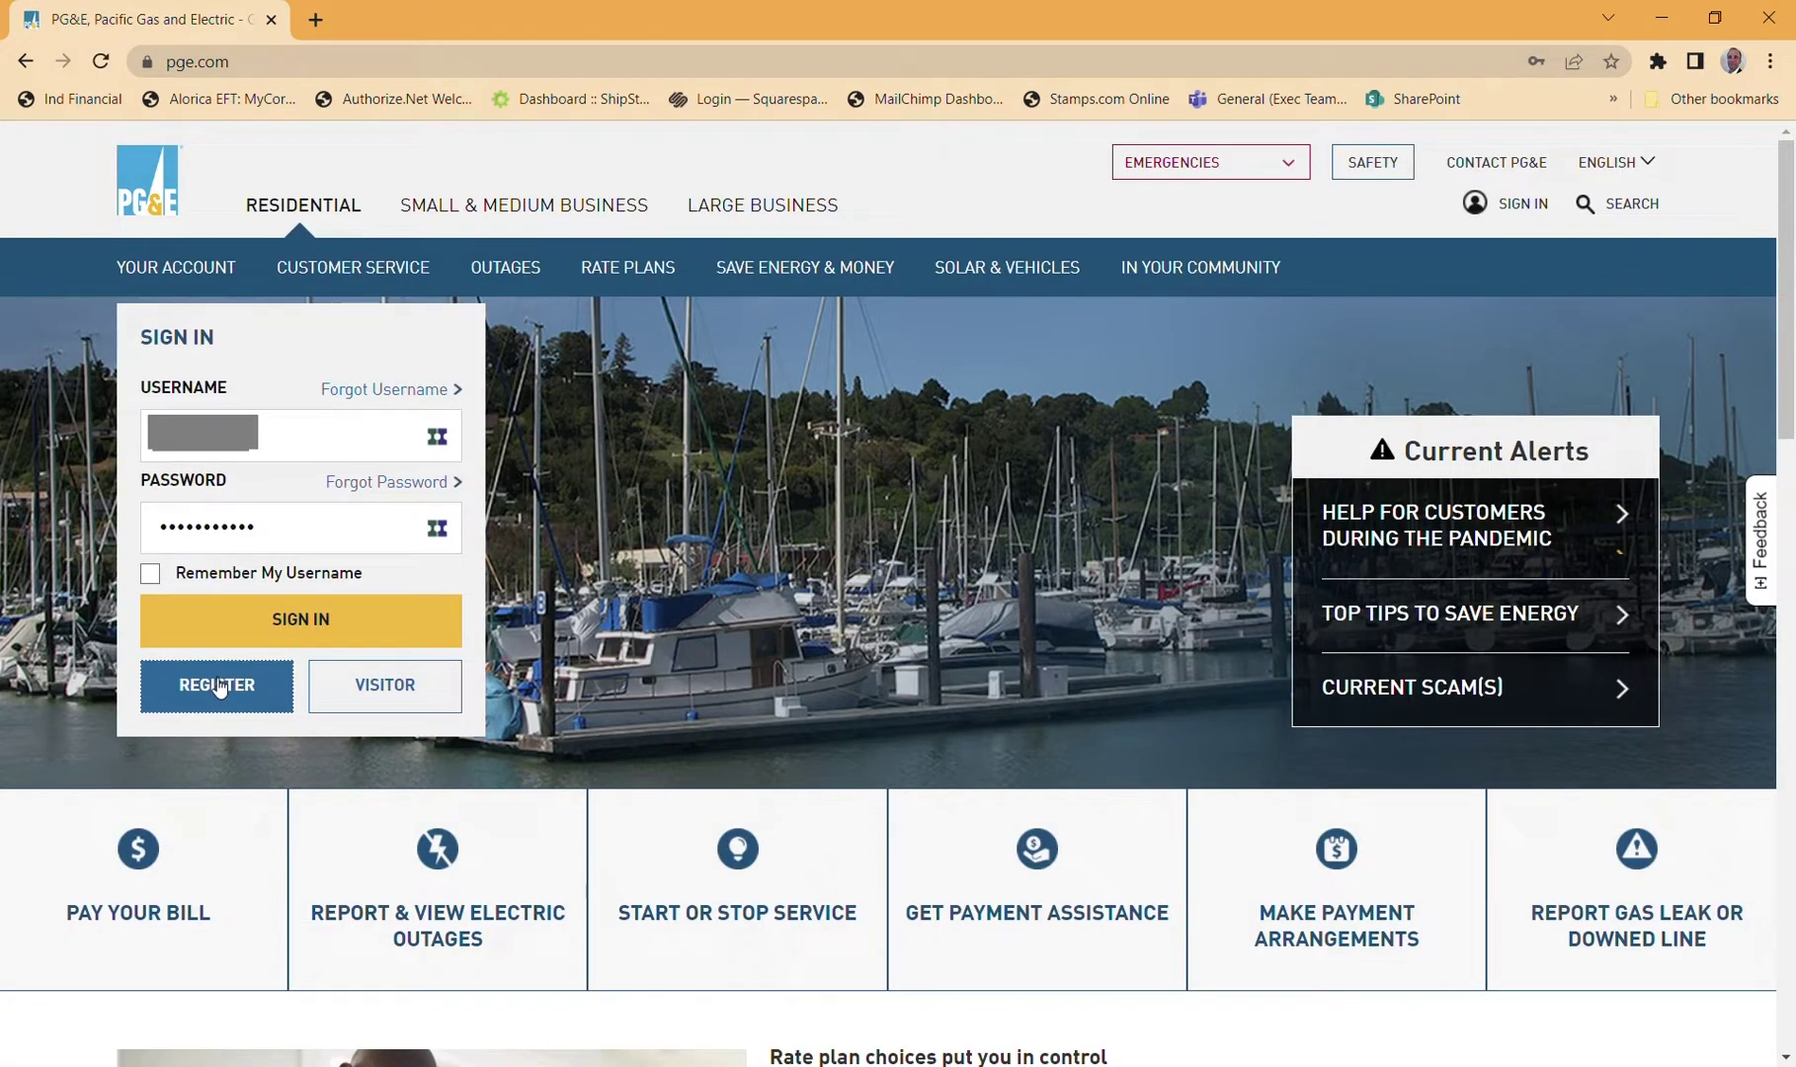
{"action": "left_click", "coordinate": [250, 618]}
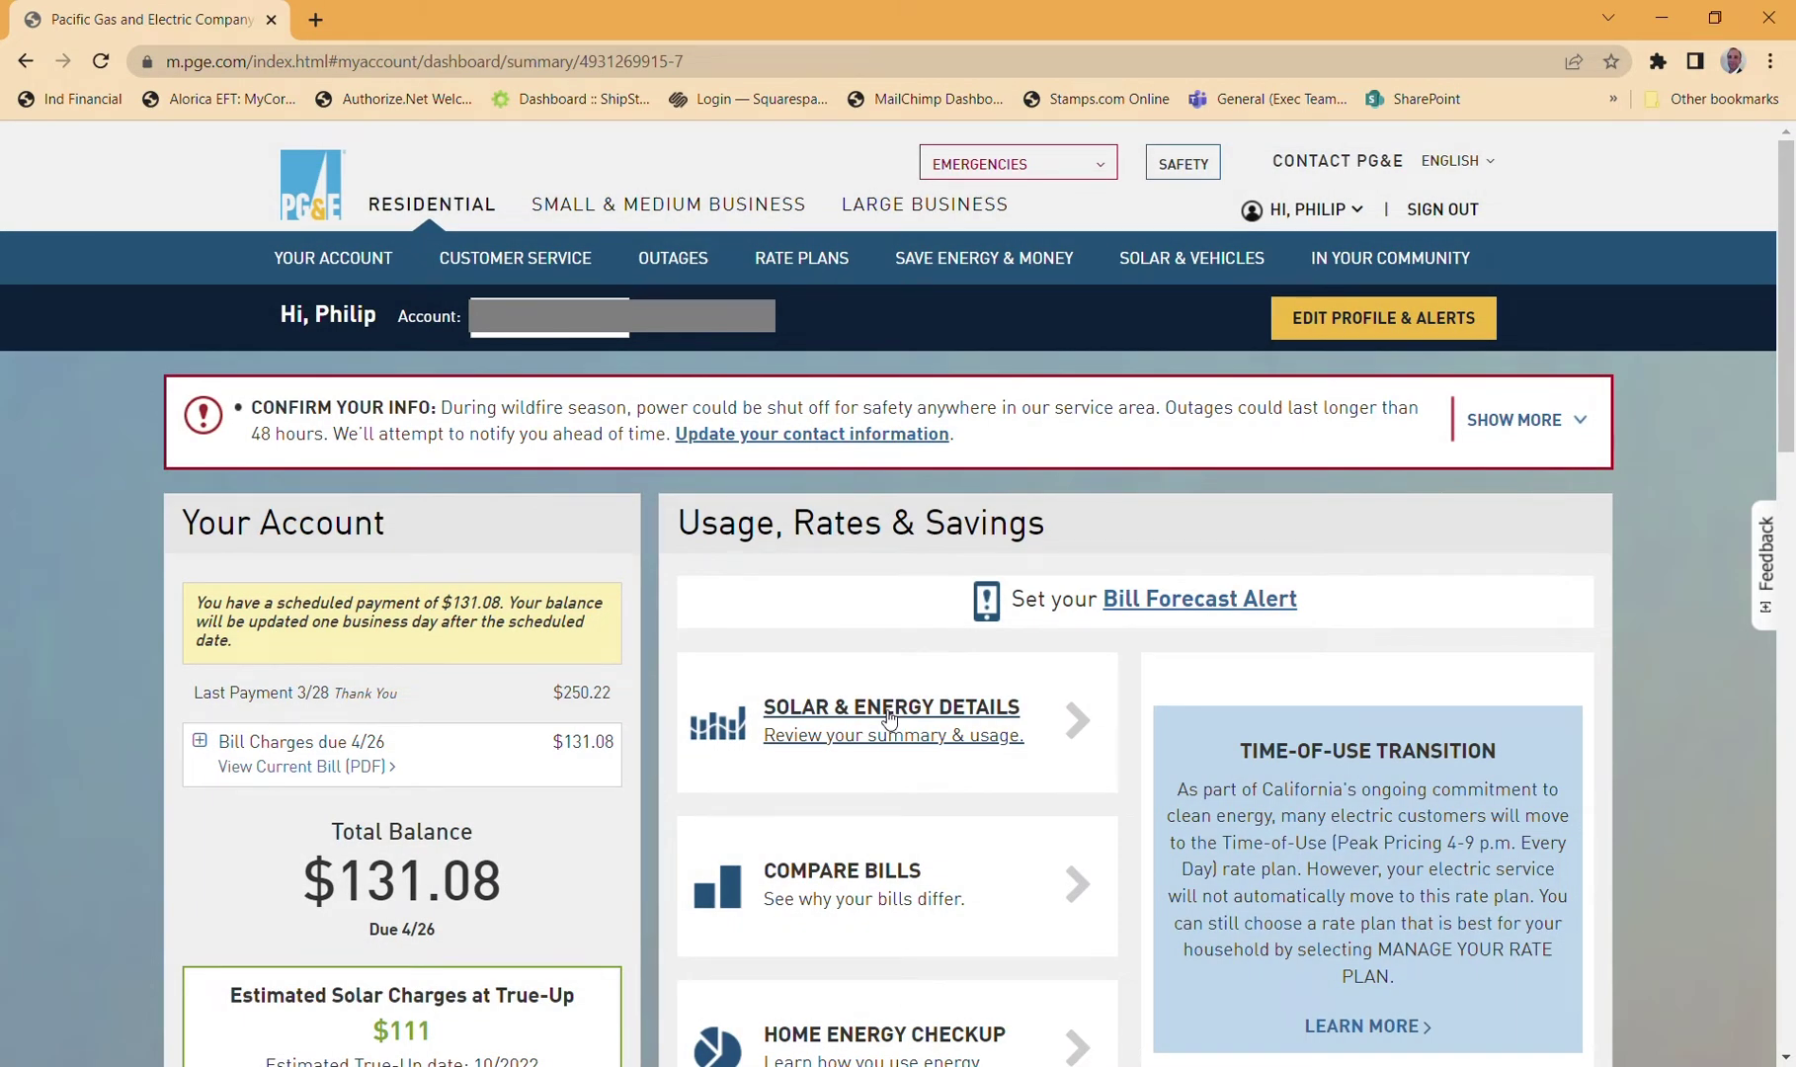
Go to Solar & Energy Details and open Green Button – Download my data.
{"action": "left_click", "coordinate": [888, 716]}
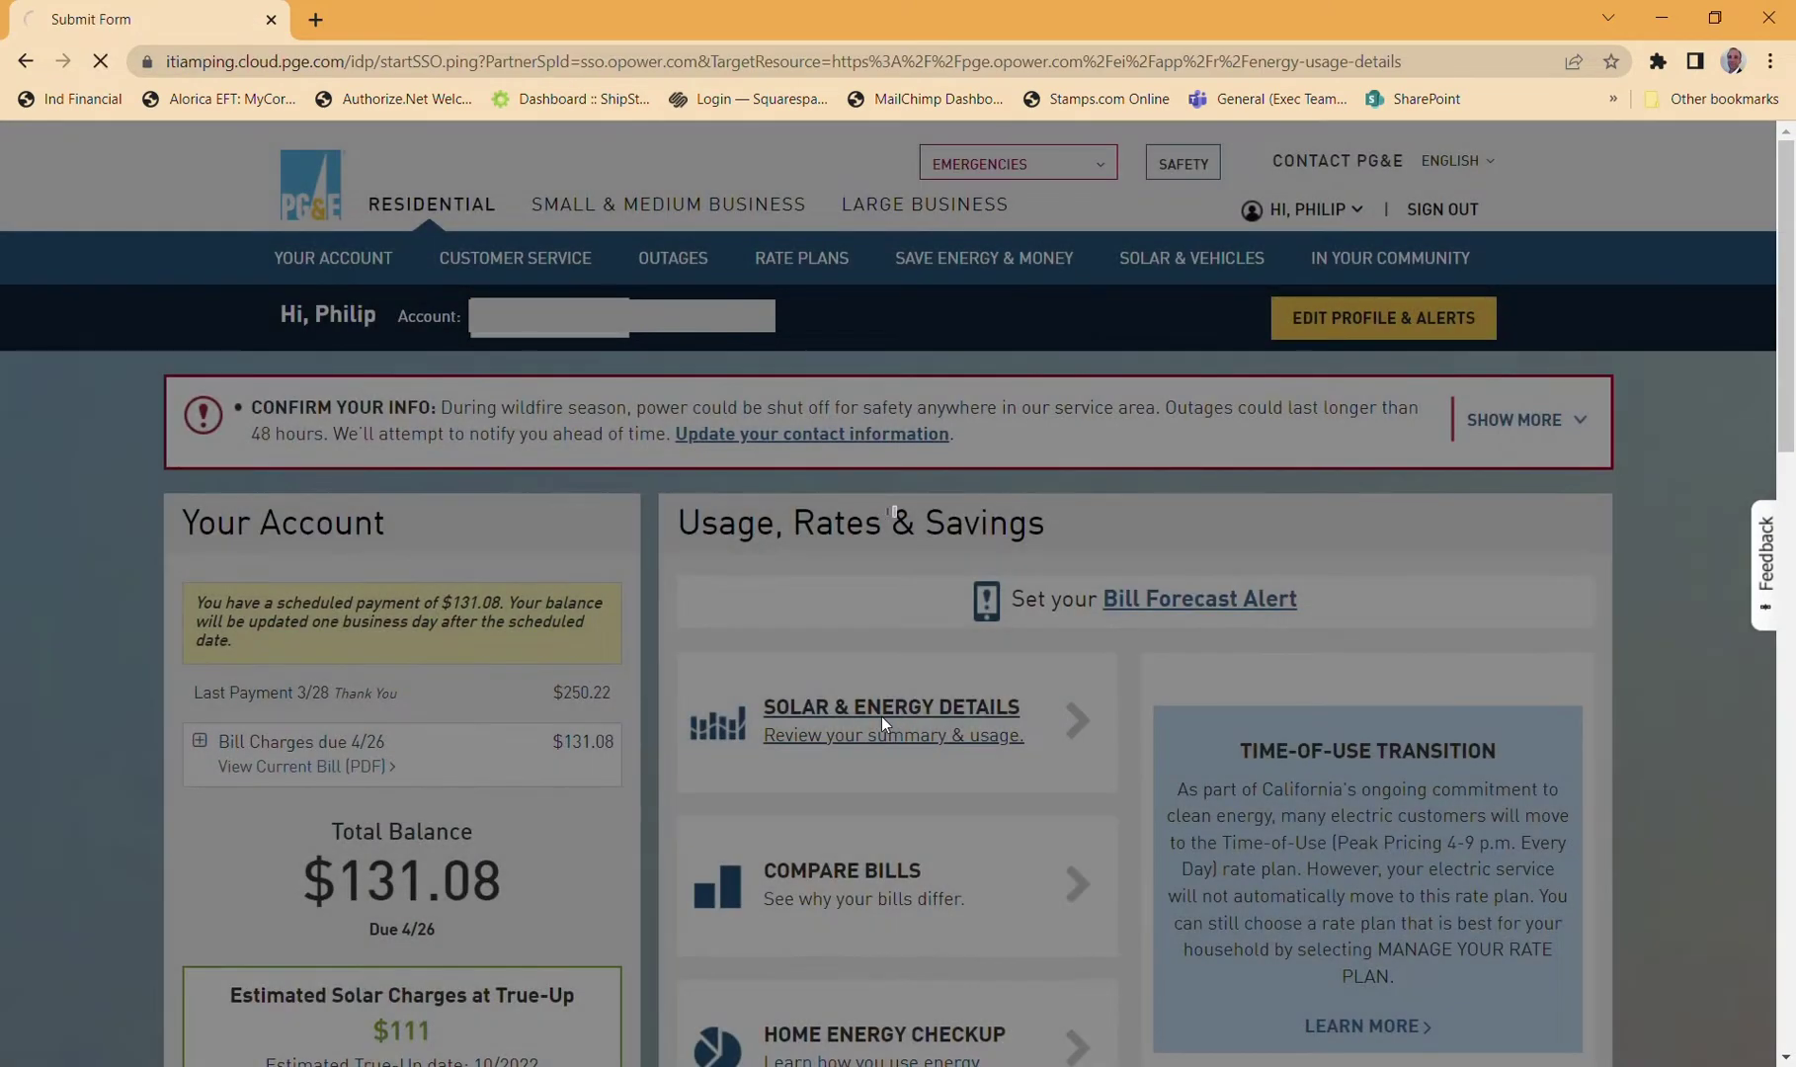
{"action": "scroll", "coordinate": [1022, 666], "scroll_direction": "down", "scroll_amount": 2}
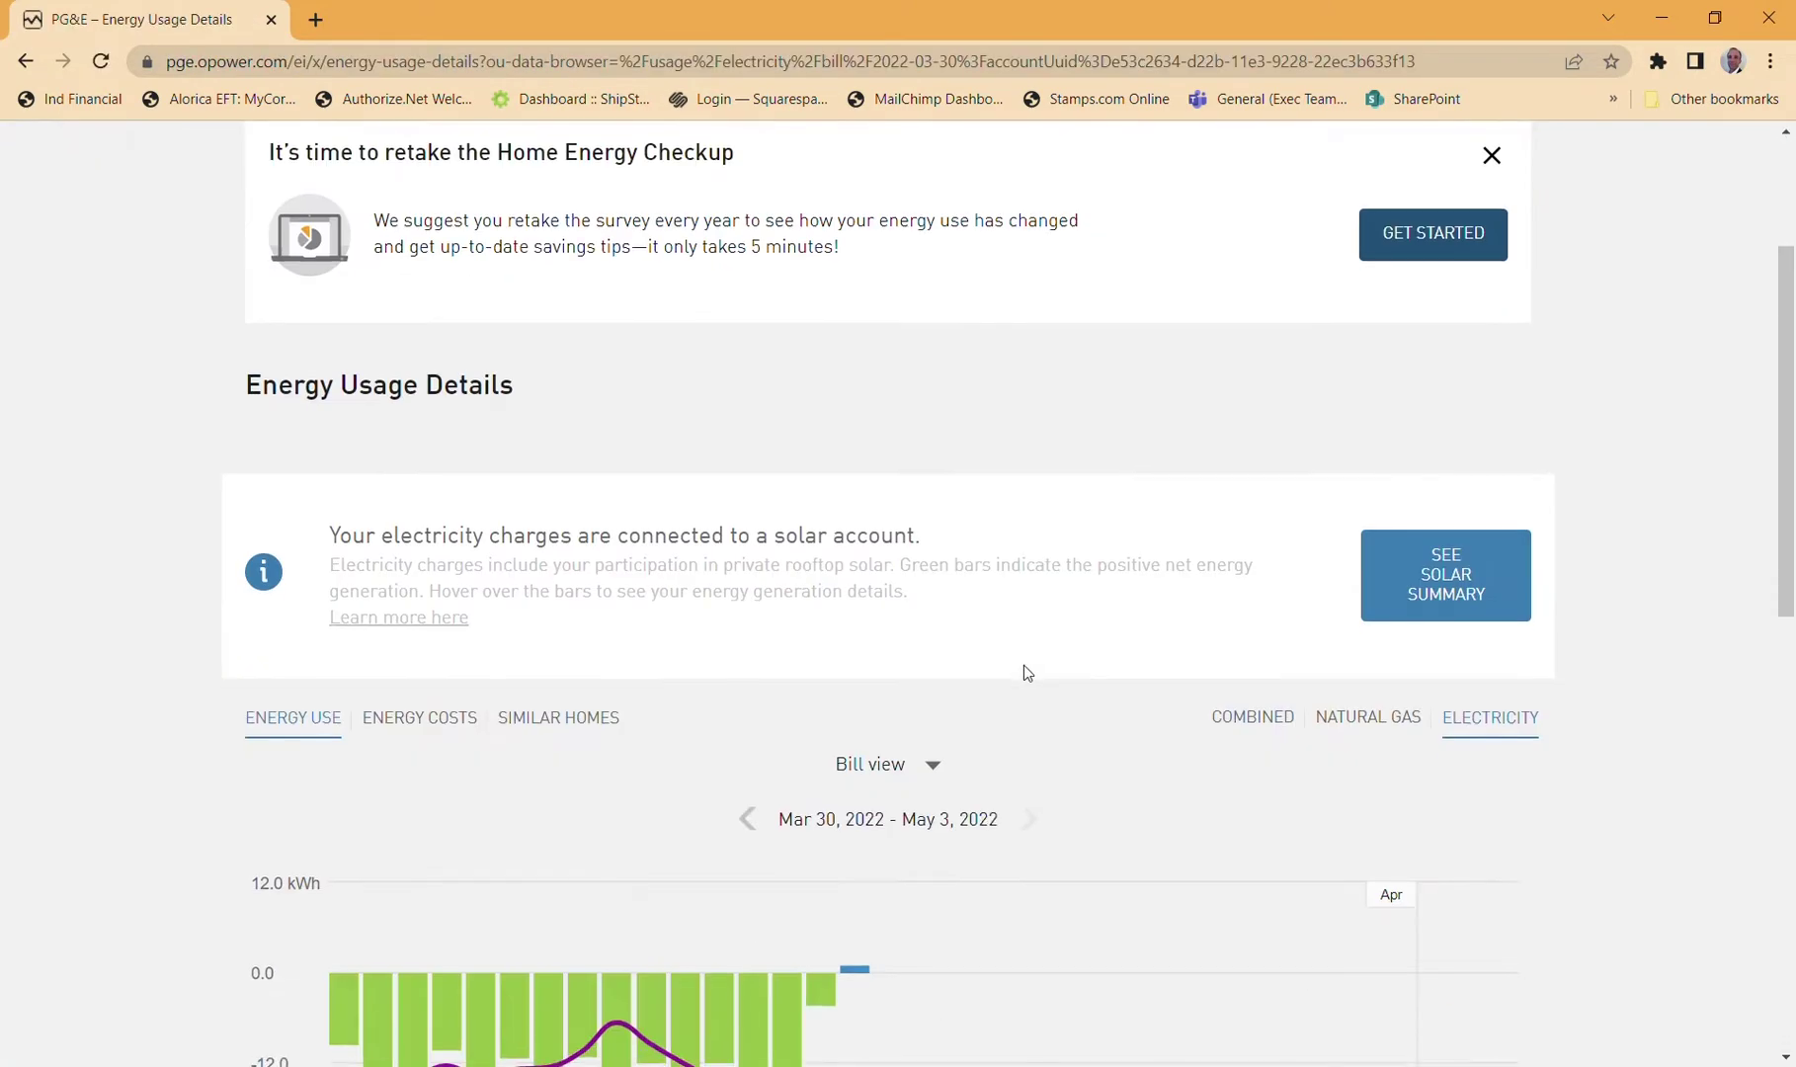
{"action": "scroll", "coordinate": [1023, 666], "scroll_direction": "down", "scroll_amount": 2}
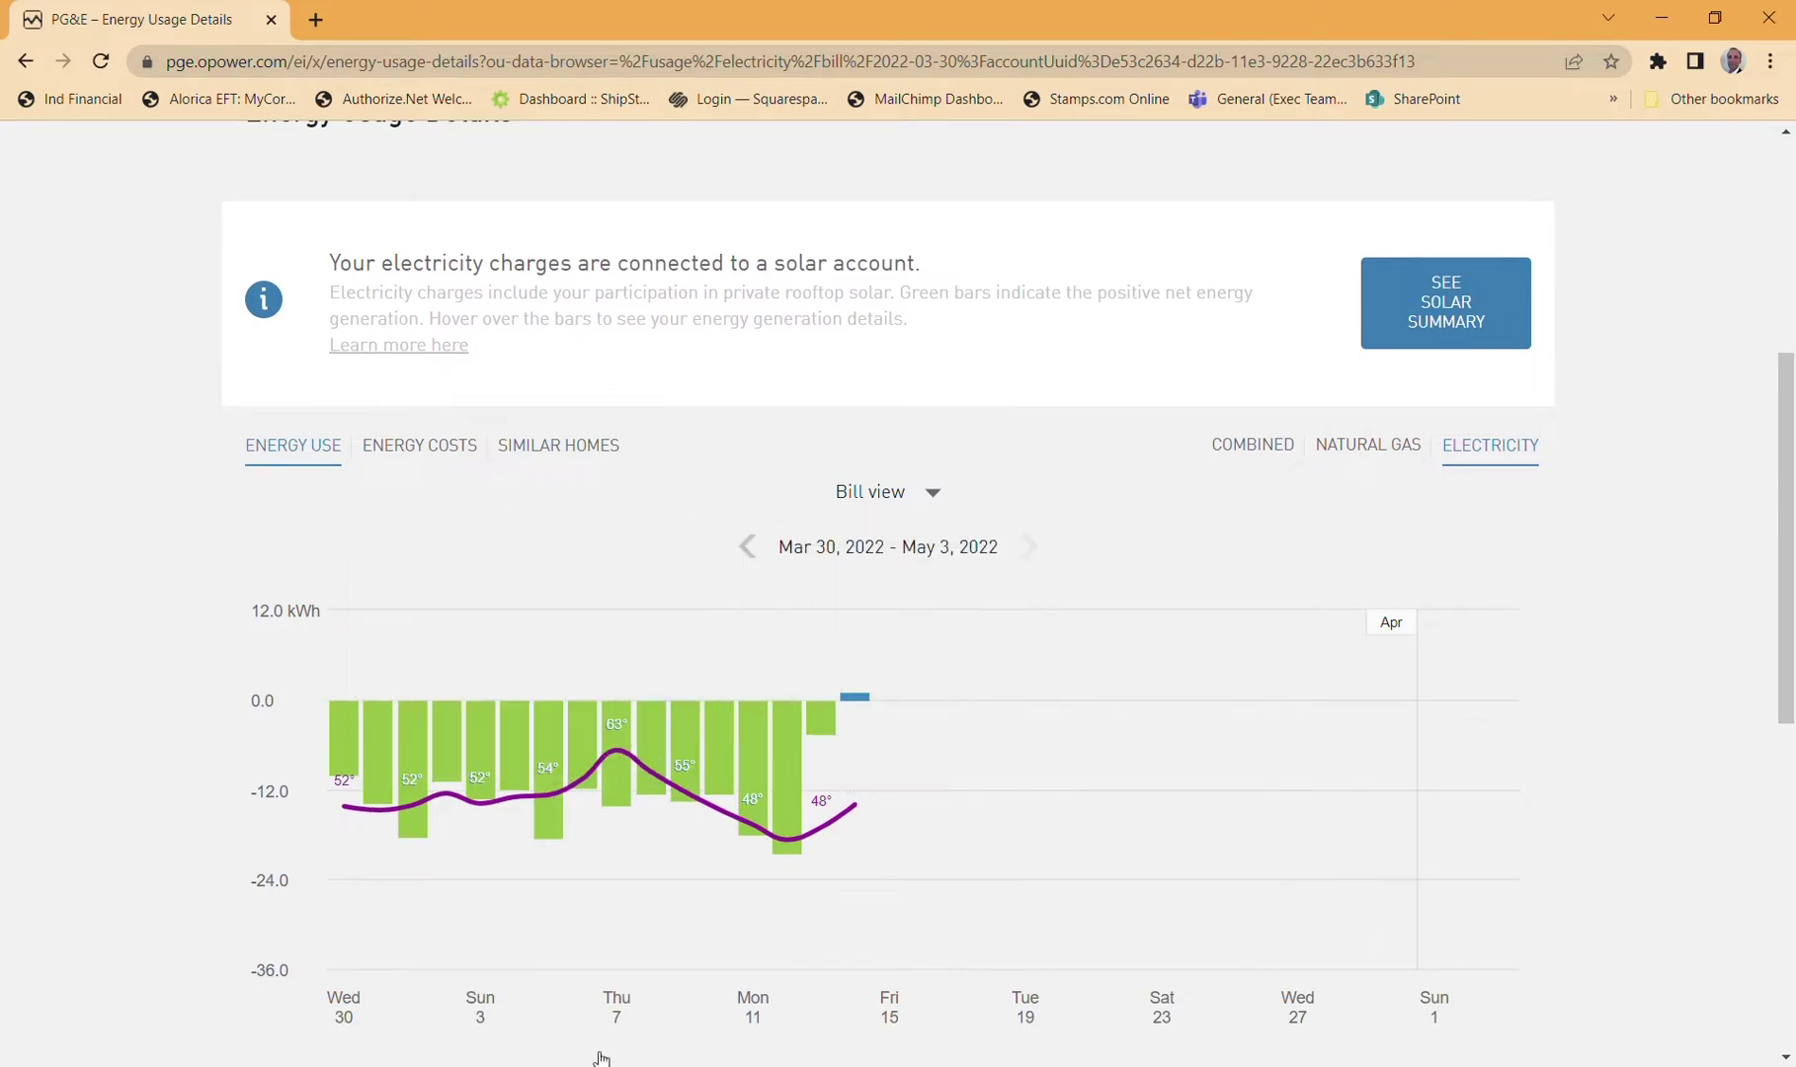
{"action": "scroll", "coordinate": [1132, 834], "scroll_direction": "down", "scroll_amount": 2}
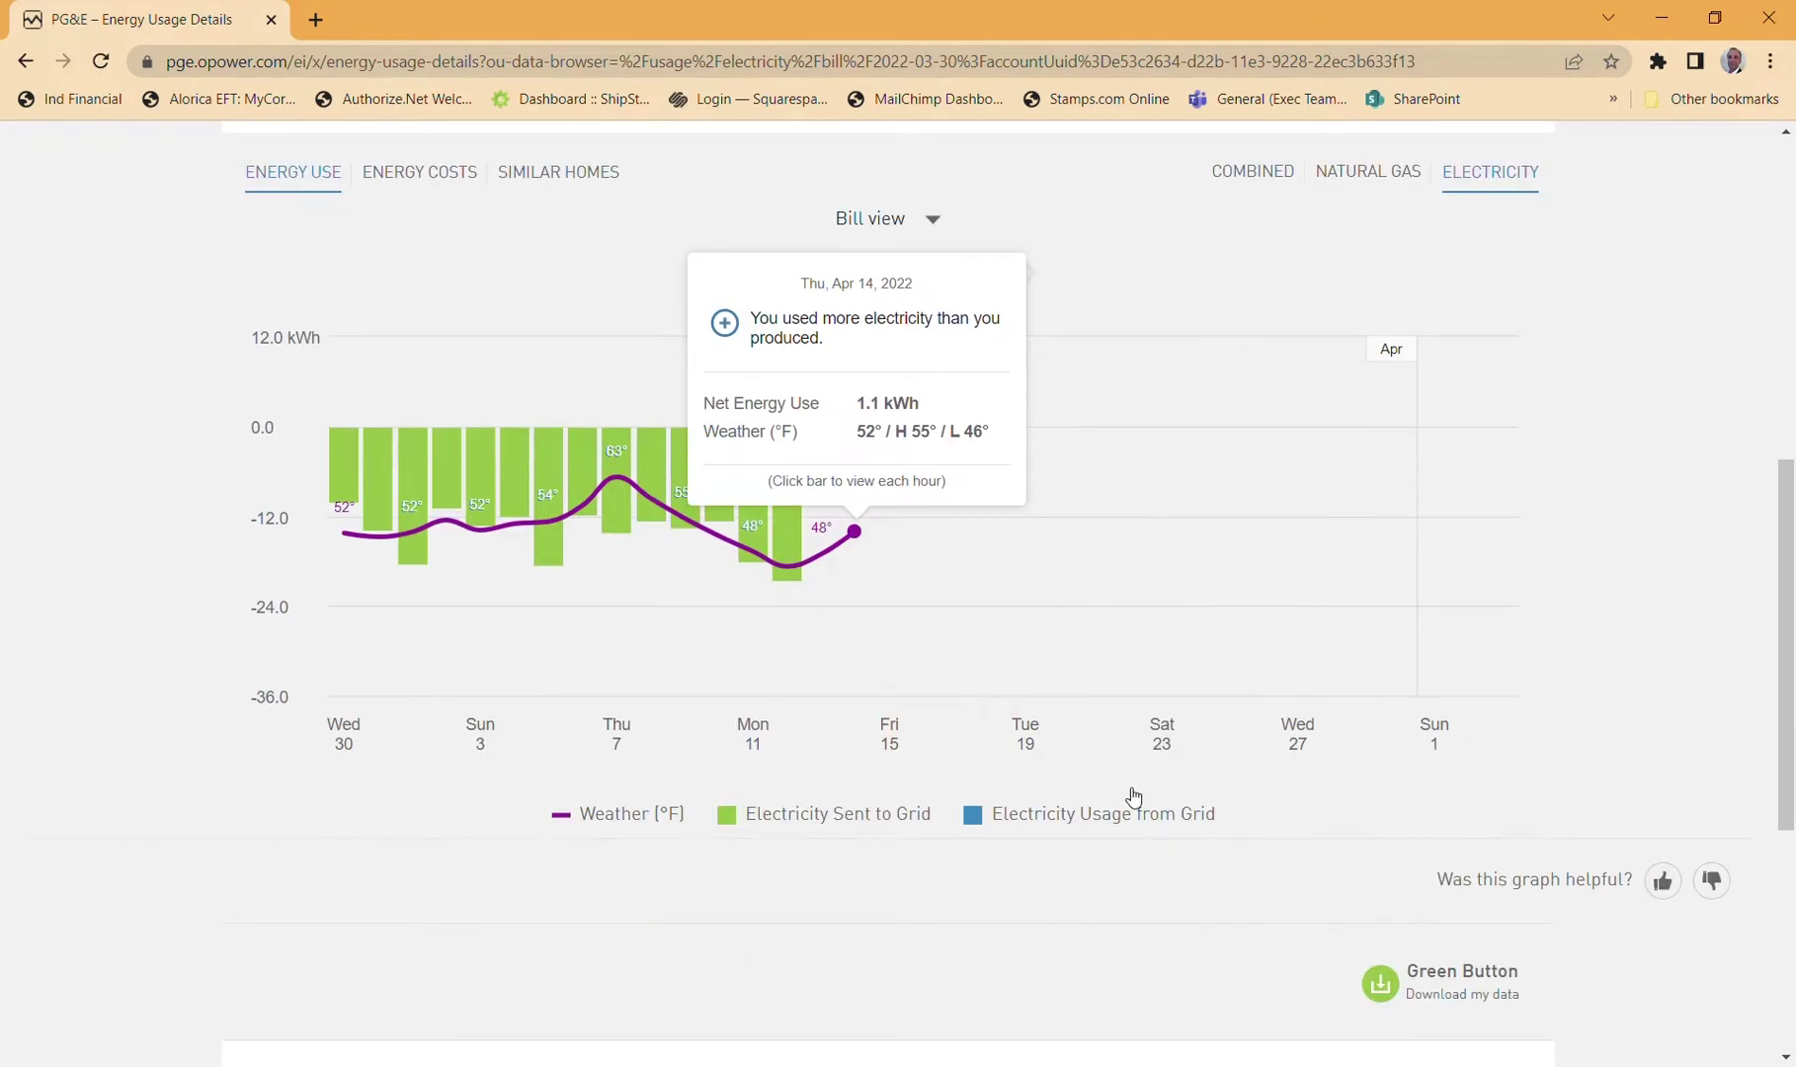
{"action": "left_click", "coordinate": [1452, 983]}
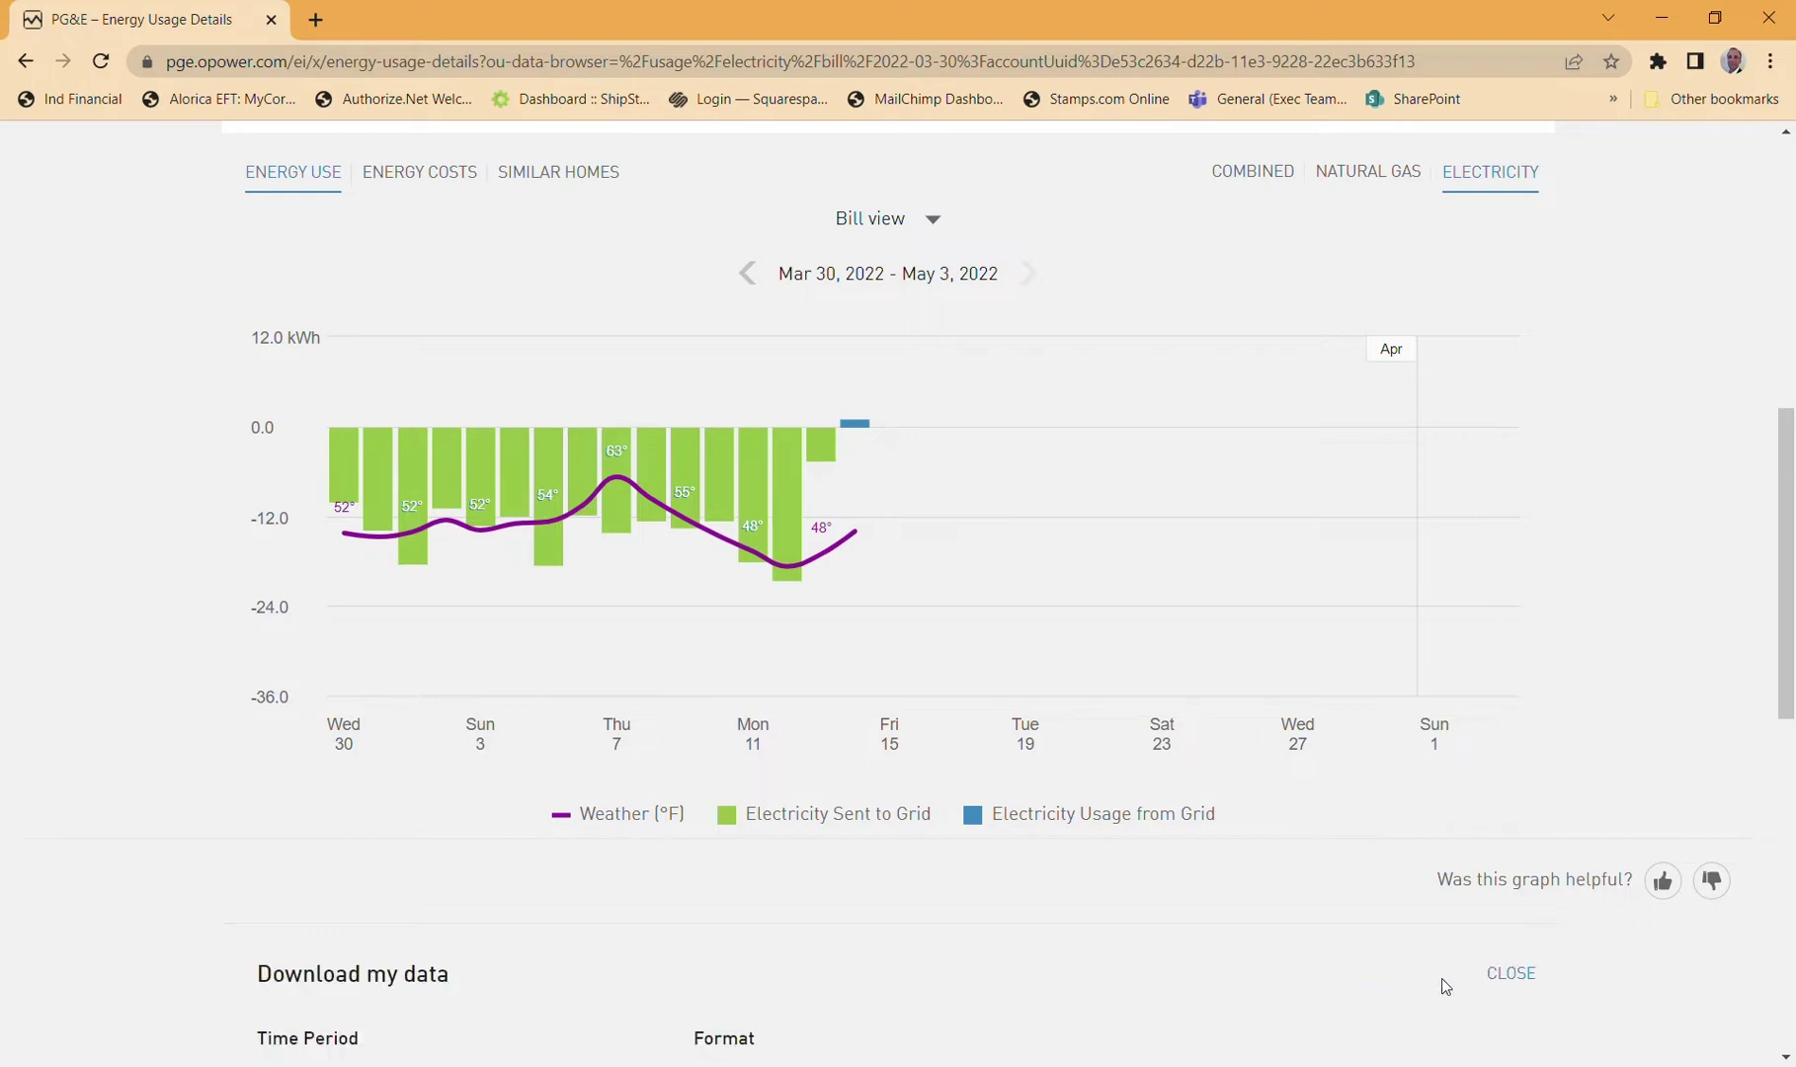
{"action": "scroll", "coordinate": [1430, 971], "scroll_direction": "down", "scroll_amount": 4}
{"action": "scroll", "coordinate": [1232, 830], "scroll_direction": "down", "scroll_amount": 2}
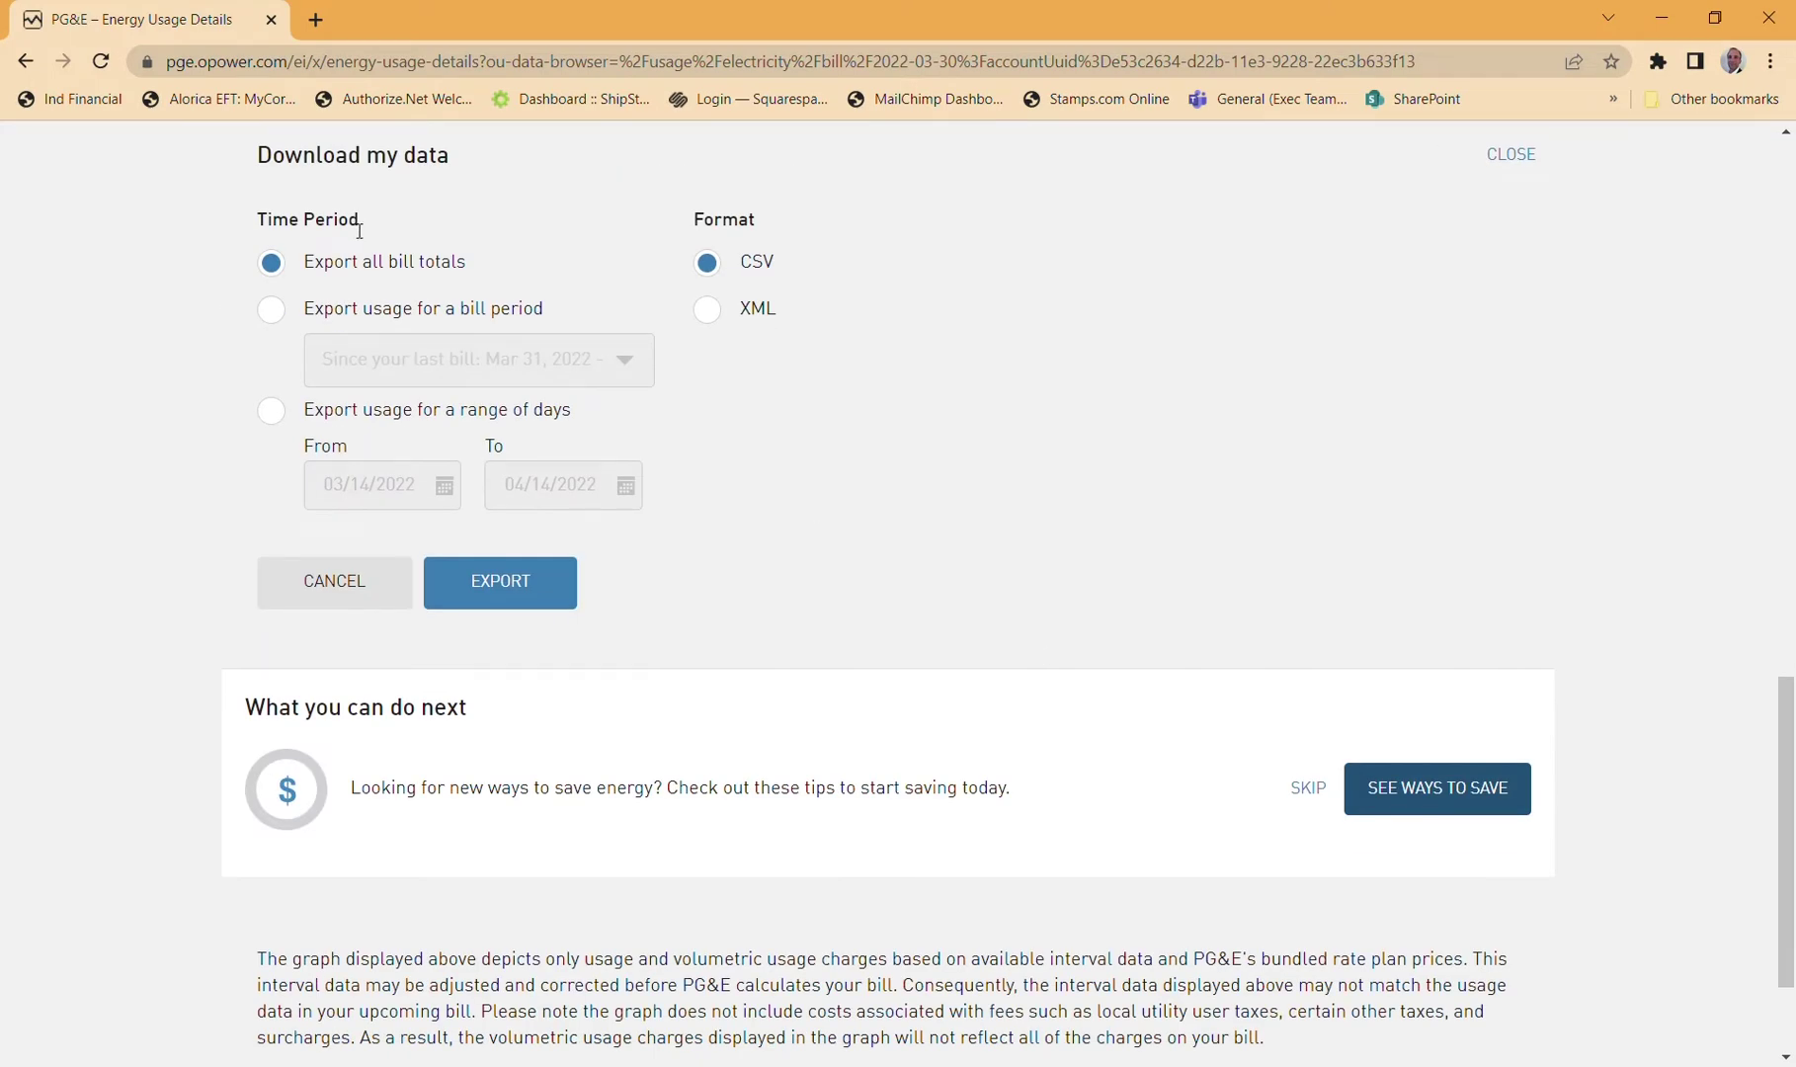
Choose Export all bill totals with CSV as the download format.
{"action": "left_click", "coordinate": [369, 261]}
{"action": "left_click", "coordinate": [758, 261]}
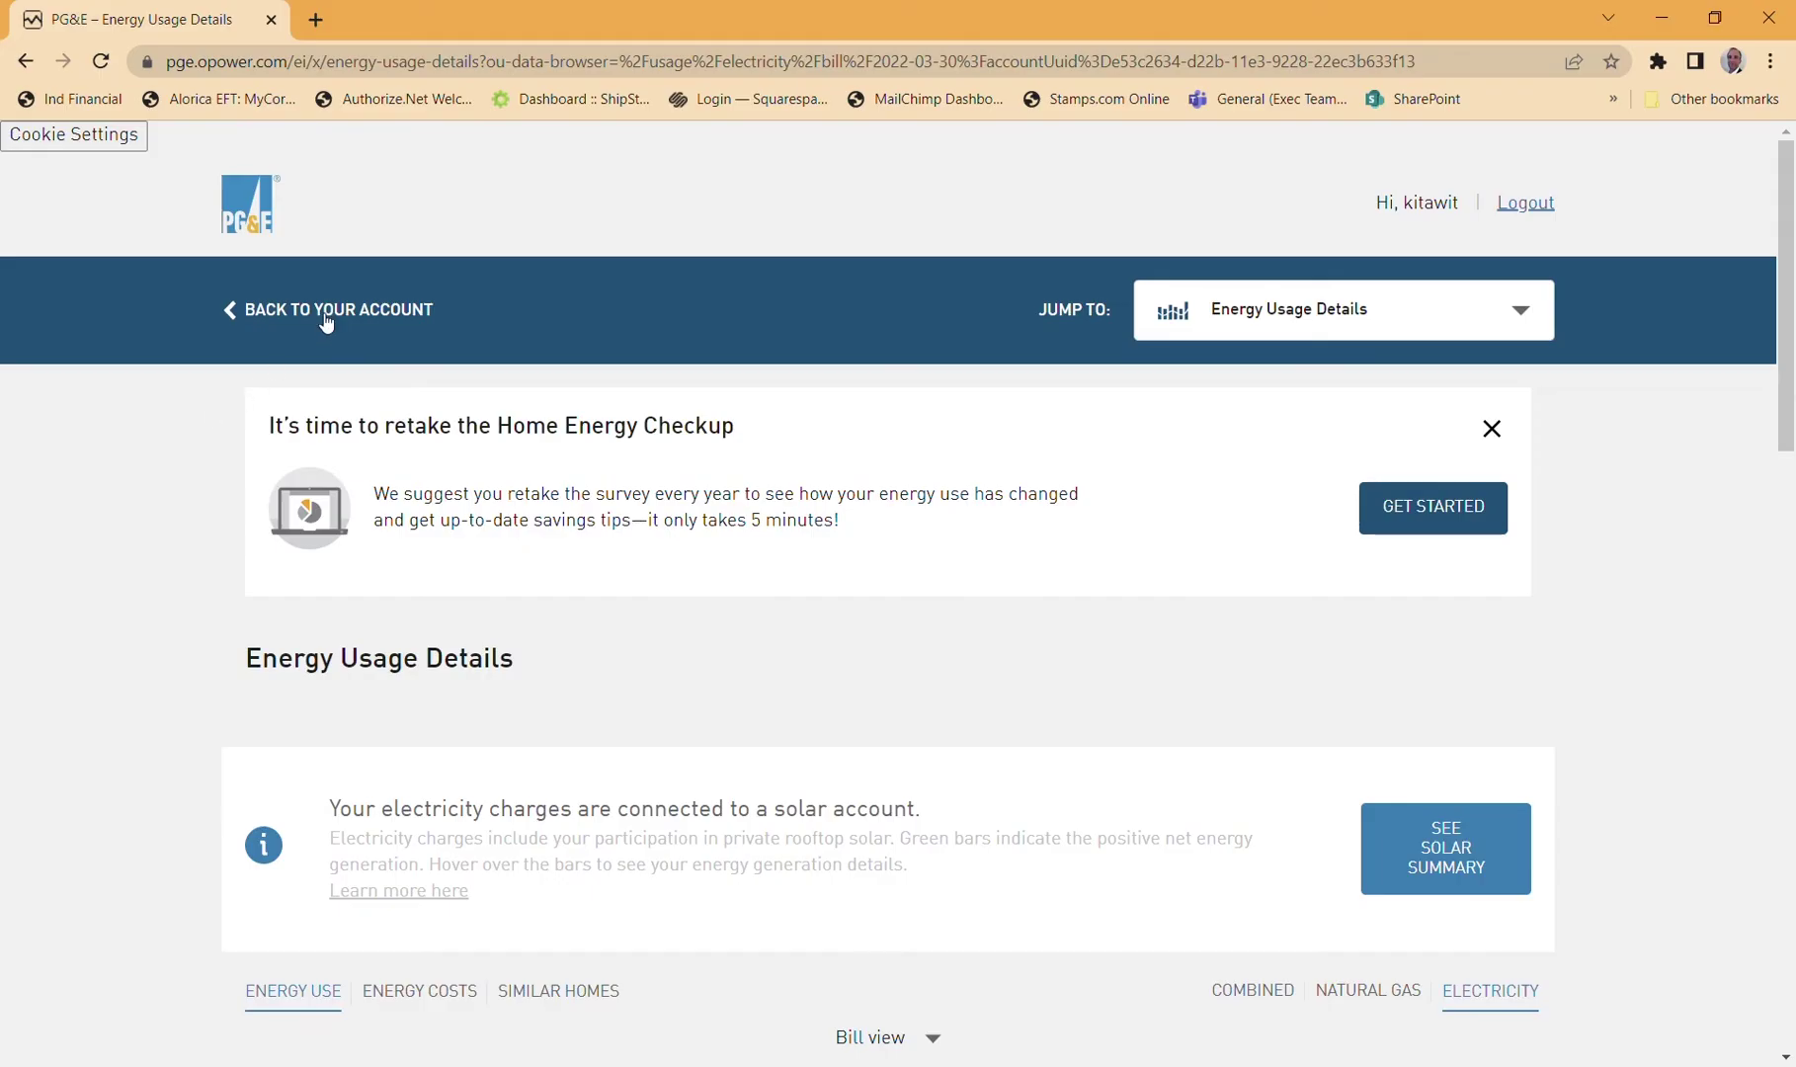
Go back to the account overview and open View Current Bill (PDF).
{"action": "left_click", "coordinate": [326, 317]}
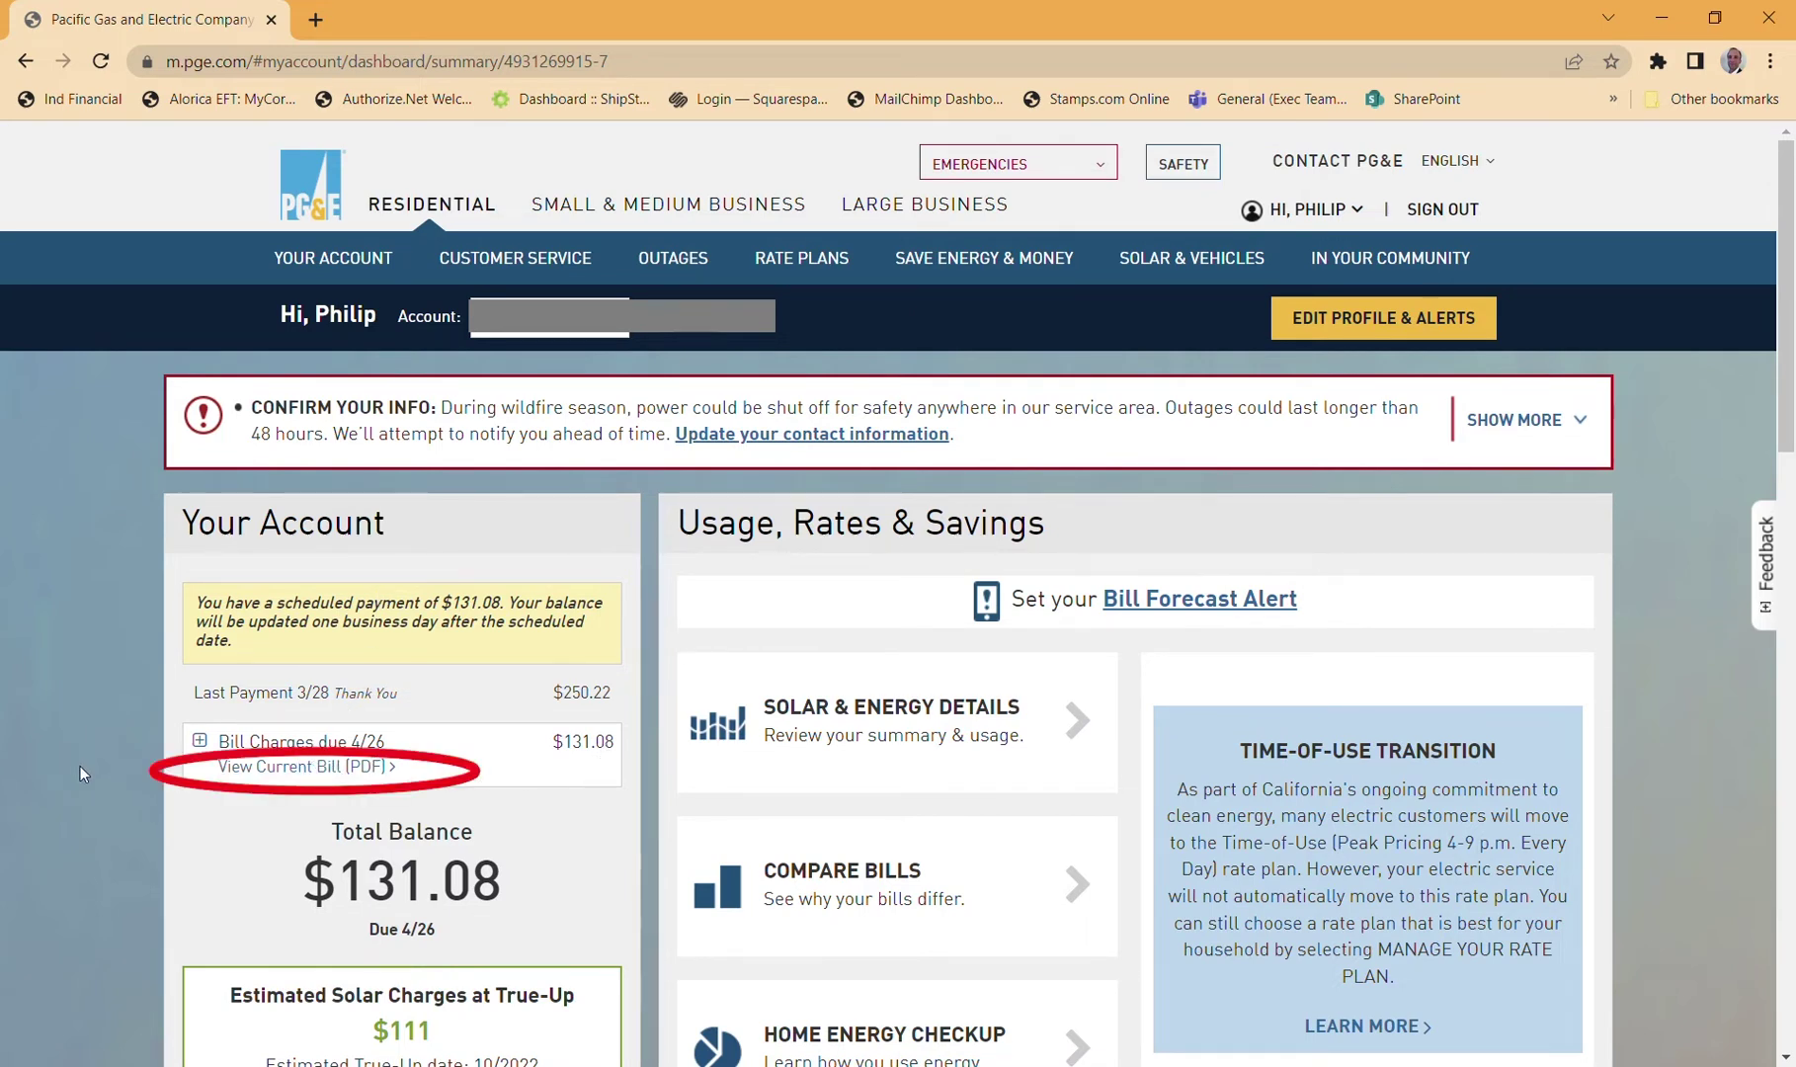
{"action": "left_click", "coordinate": [305, 767]}
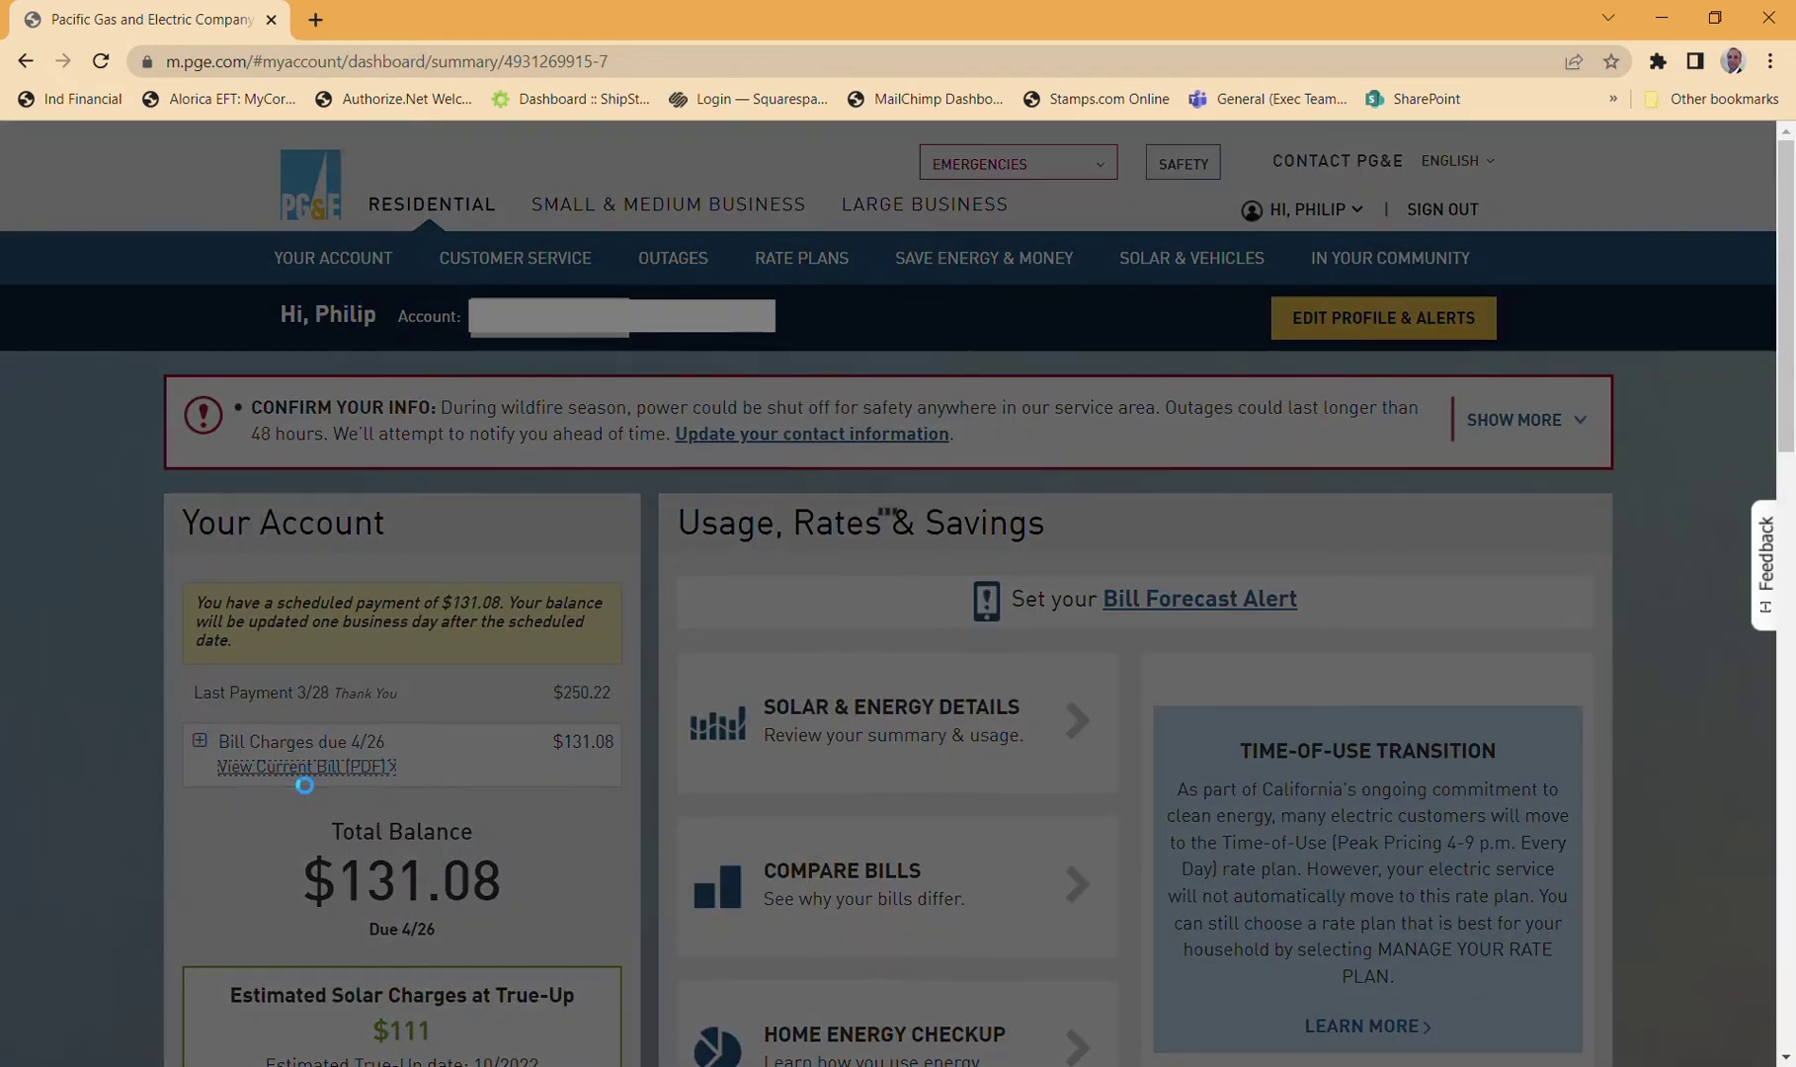